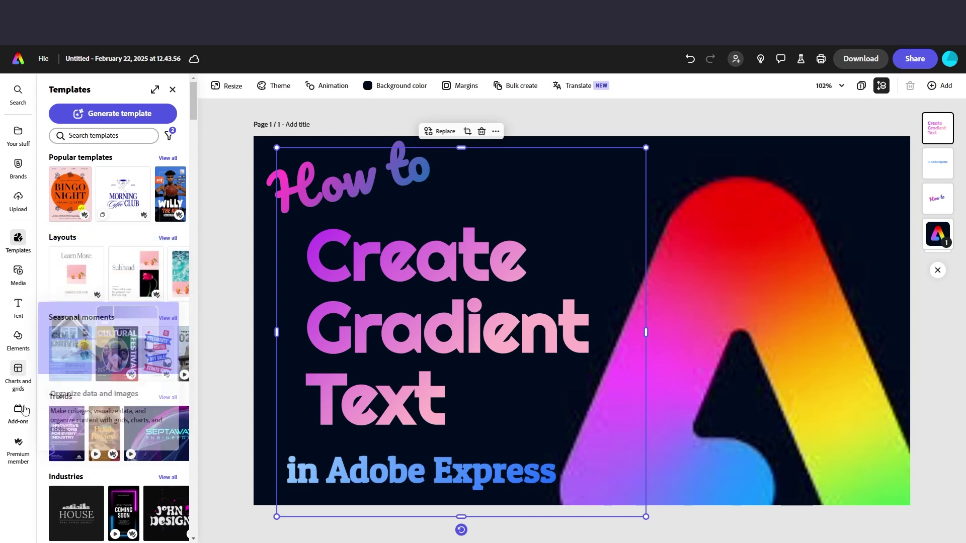
Search the add-ons for 'Text Gradient' and find it under the installed add-ons
mouse_move(24, 411)
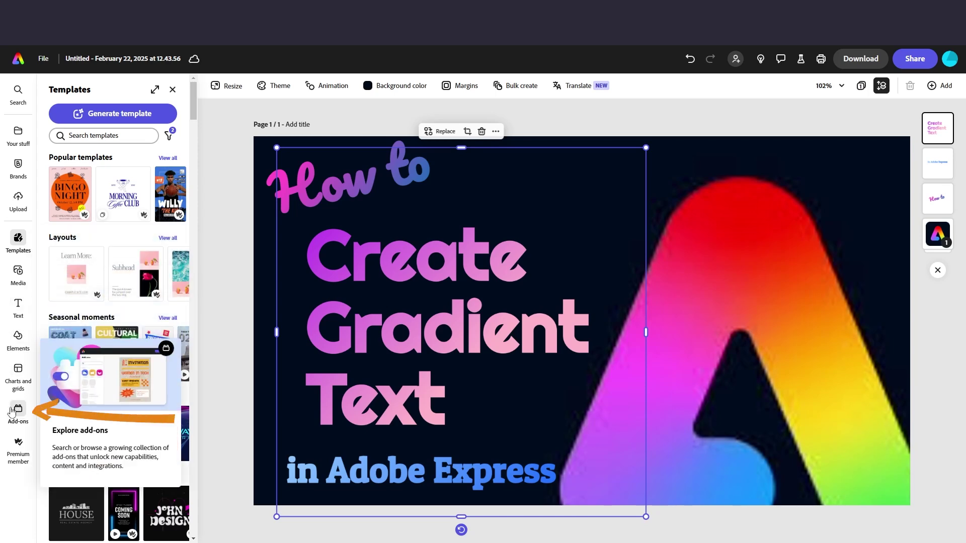
click(12, 411)
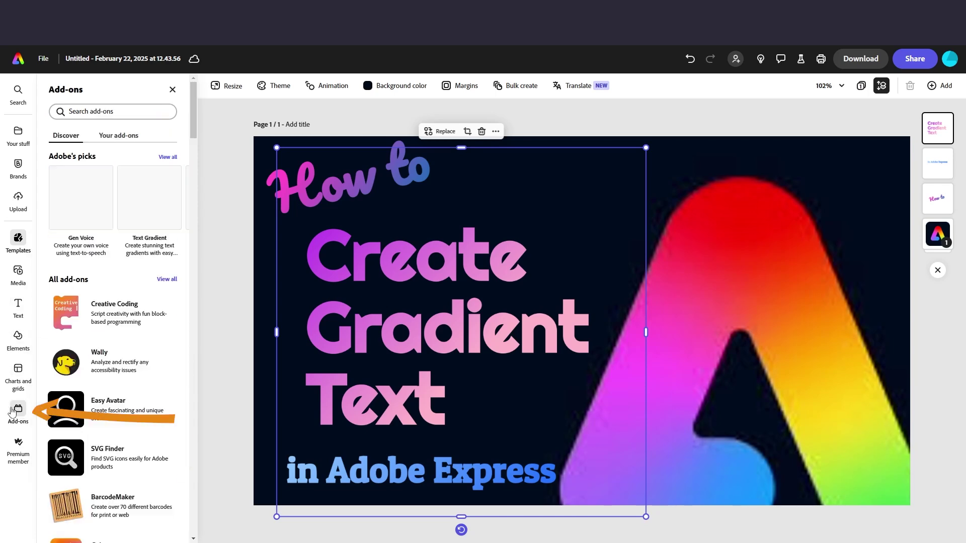
click(100, 111)
text(Te)
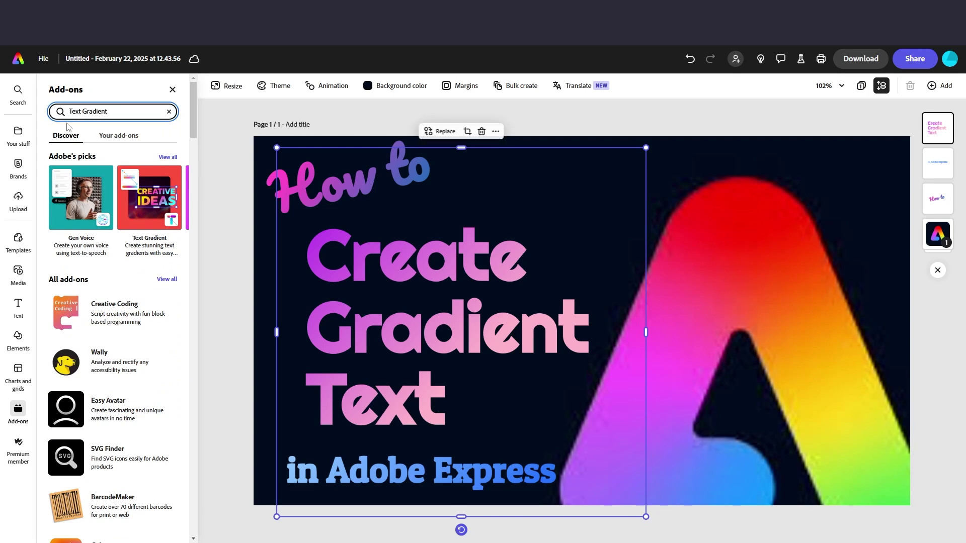
text(xt Gradient)
key(Return)
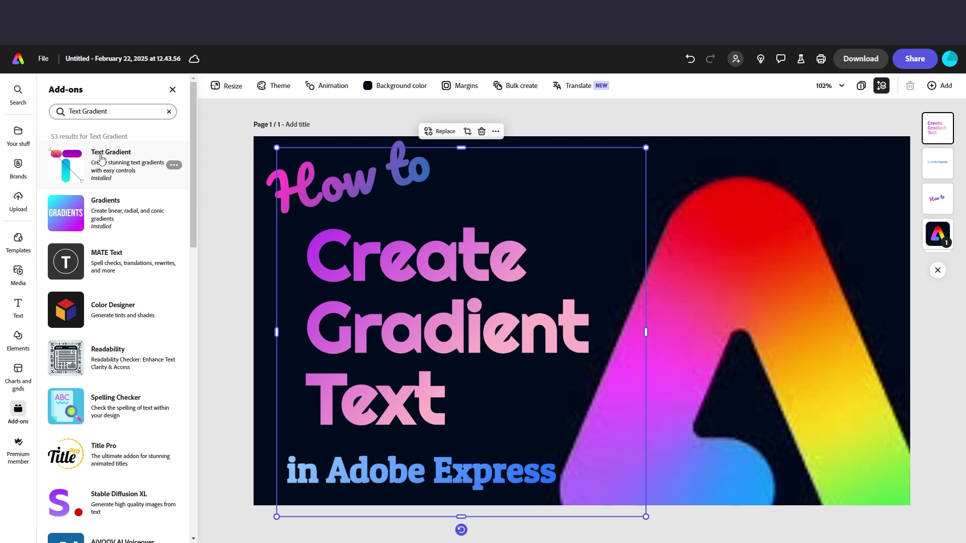
click(172, 90)
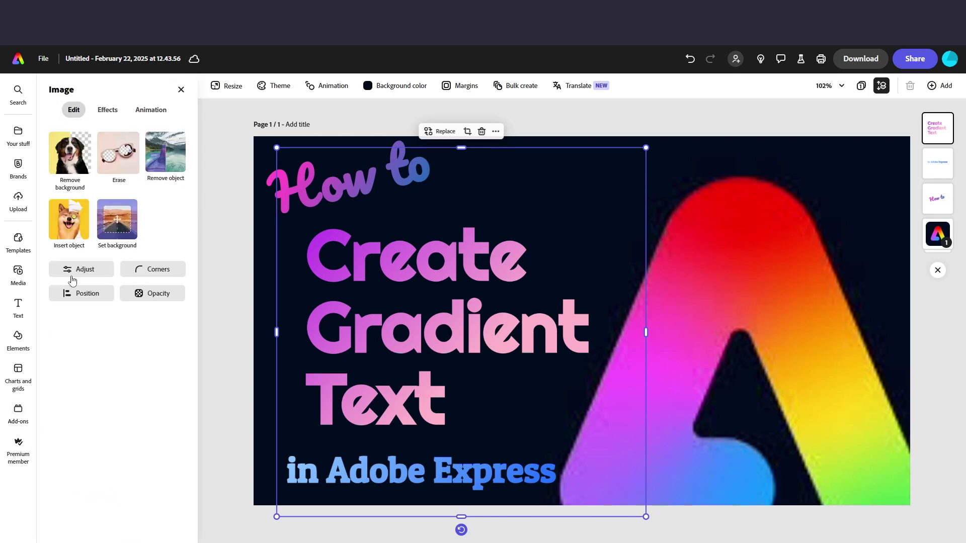
click(19, 410)
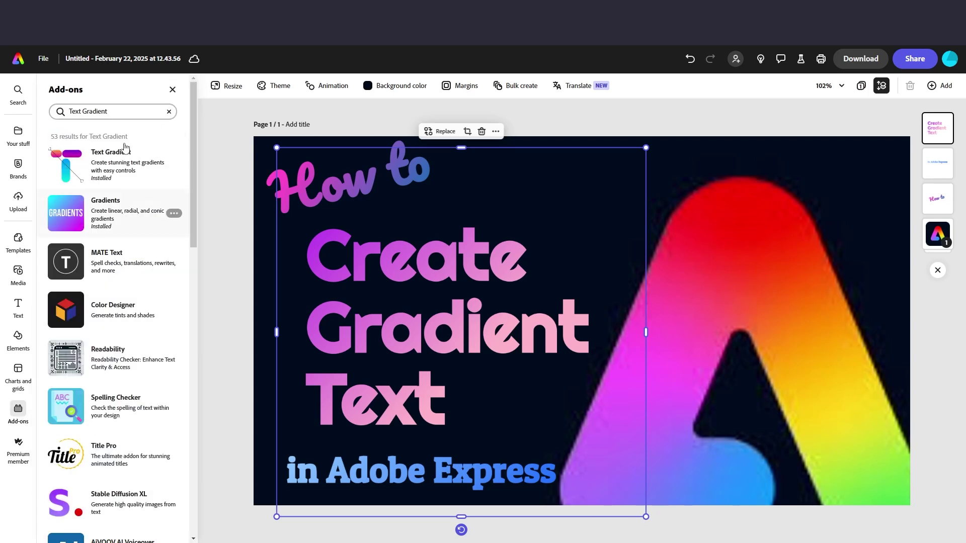
click(169, 112)
click(125, 137)
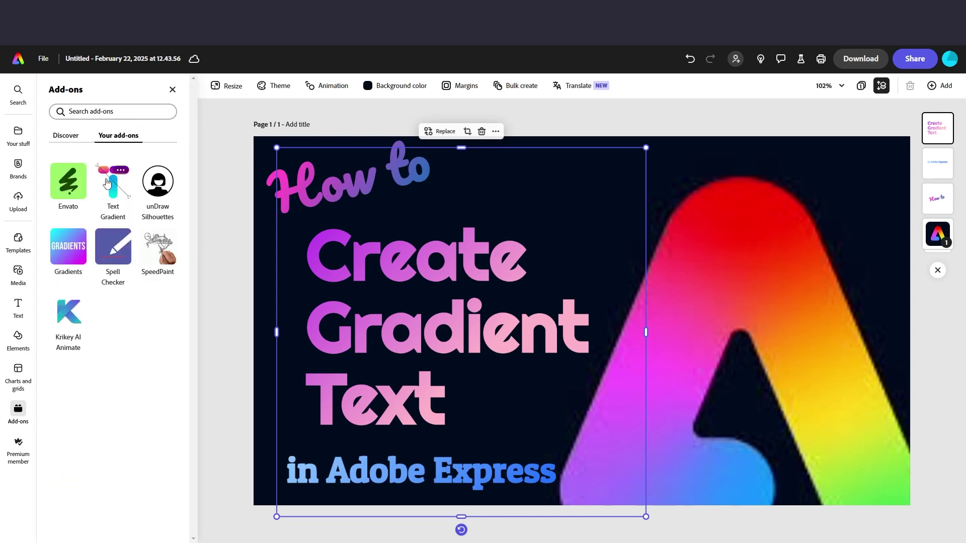
Launch Text Gradient and delete the old Create Gradient Text image from the design
click(112, 185)
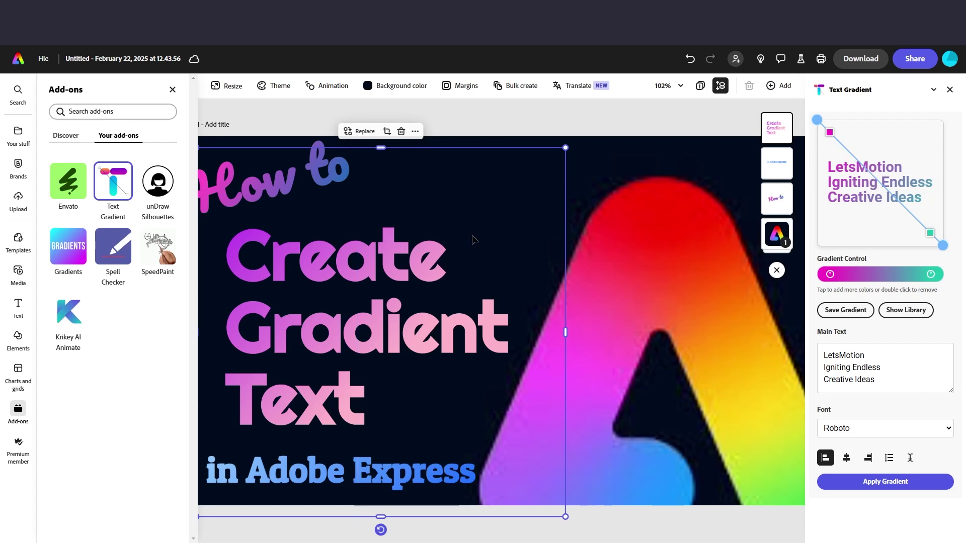
click(336, 268)
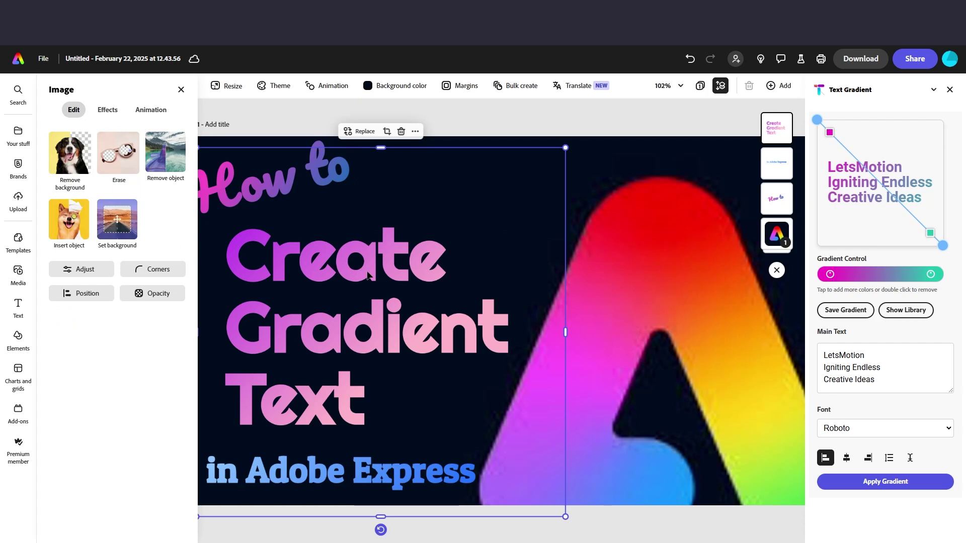
key(Delete)
Replace the add-on's sample text with 'Create', 'Gradient', 'Text' on separate lines
drag(904, 385, 821, 356)
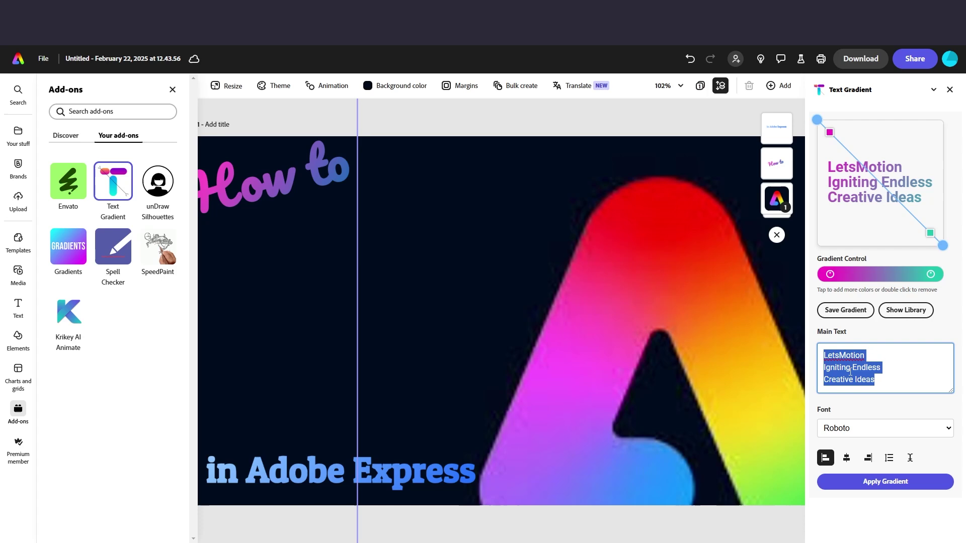
text(Create)
key(Return)
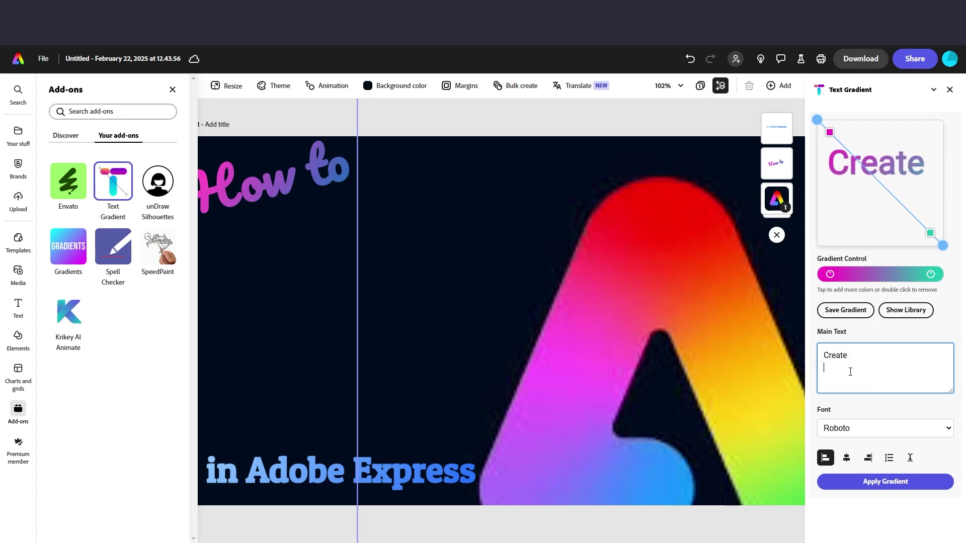
text(Gradient)
key(Return)
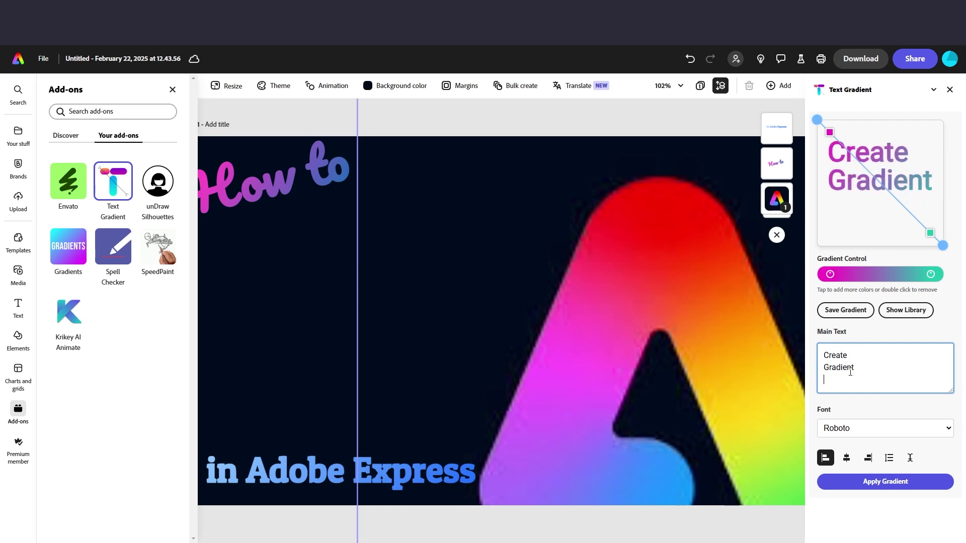
text(Text)
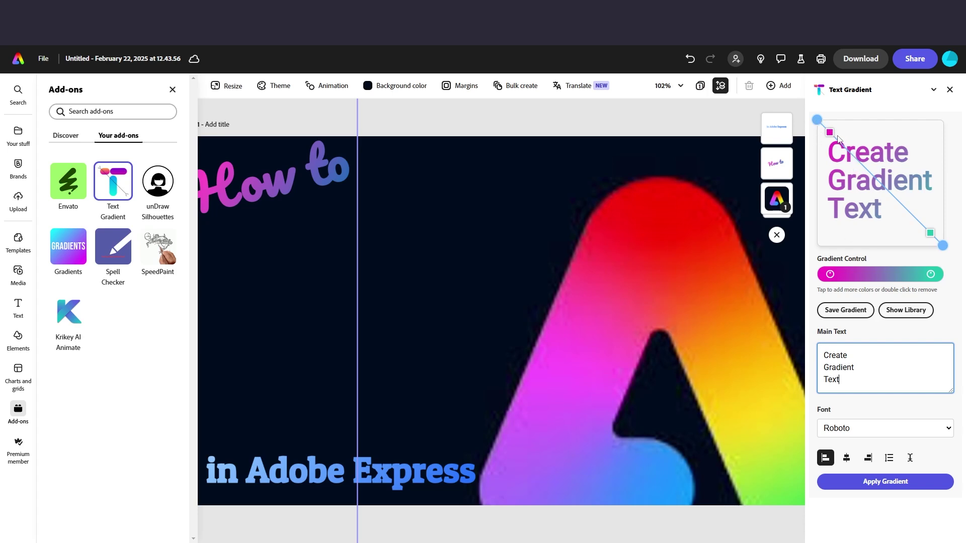
Change the gradient's end colour to vivid blue and reposition the pink and blue stops
mouse_move(830, 136)
mouse_down()
mouse_move(847, 153)
mouse_move(825, 128)
mouse_up()
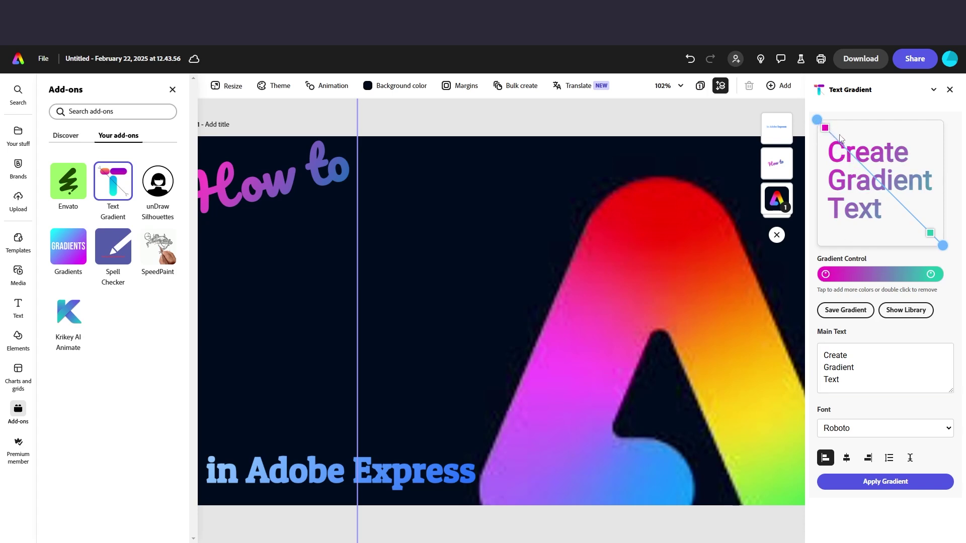
drag(930, 233, 931, 234)
mouse_move(933, 277)
mouse_down()
mouse_move(893, 274)
mouse_move(941, 274)
mouse_up()
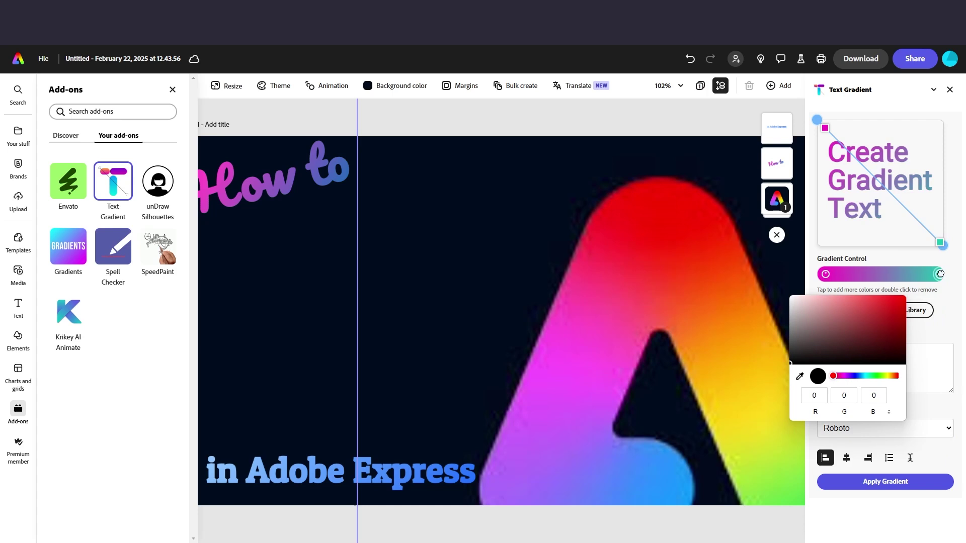
mouse_move(846, 375)
mouse_down()
mouse_move(865, 376)
mouse_move(853, 376)
mouse_up()
drag(879, 315, 903, 293)
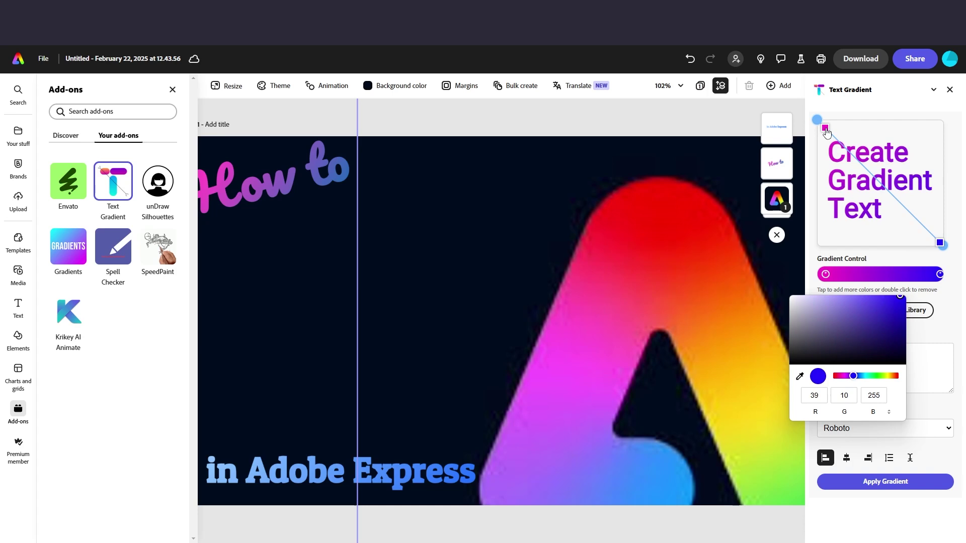
drag(825, 131, 861, 164)
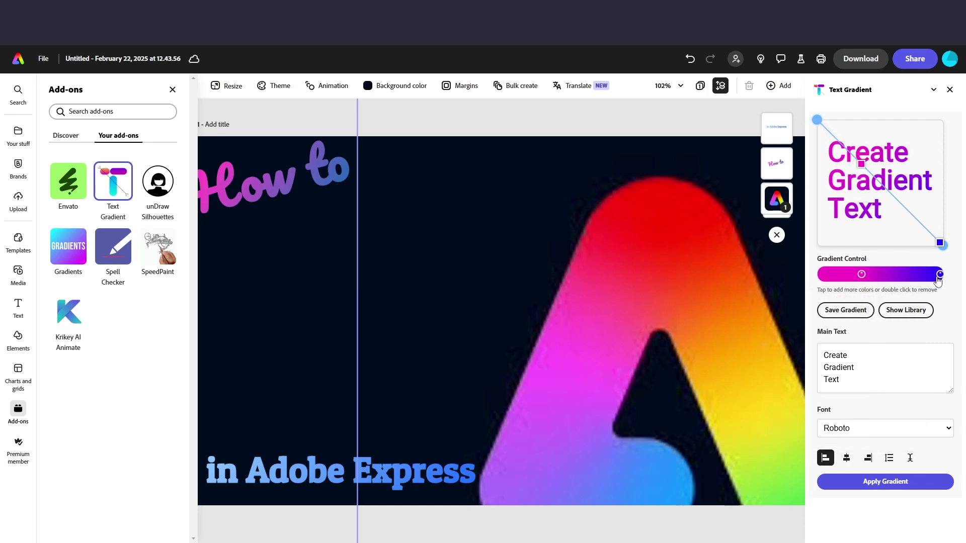
drag(938, 275, 887, 274)
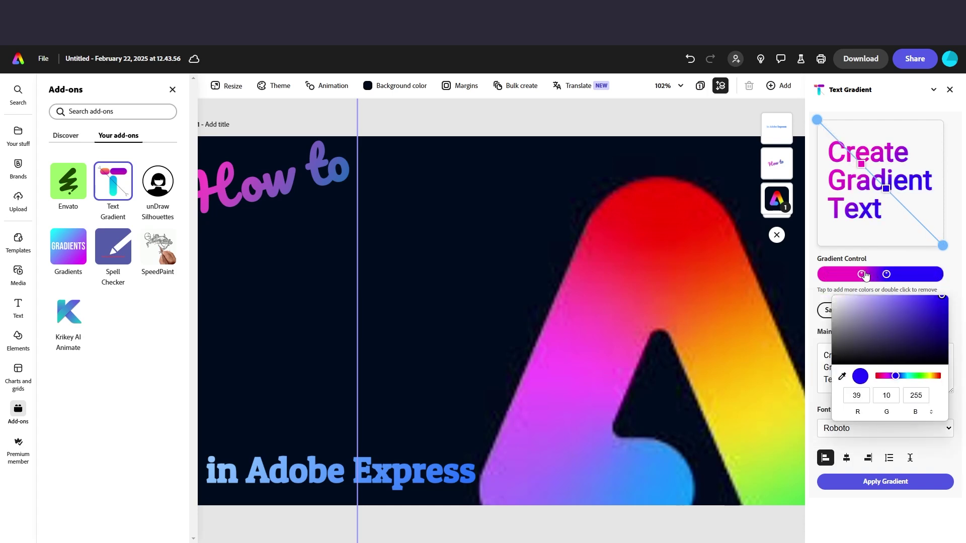
click(870, 273)
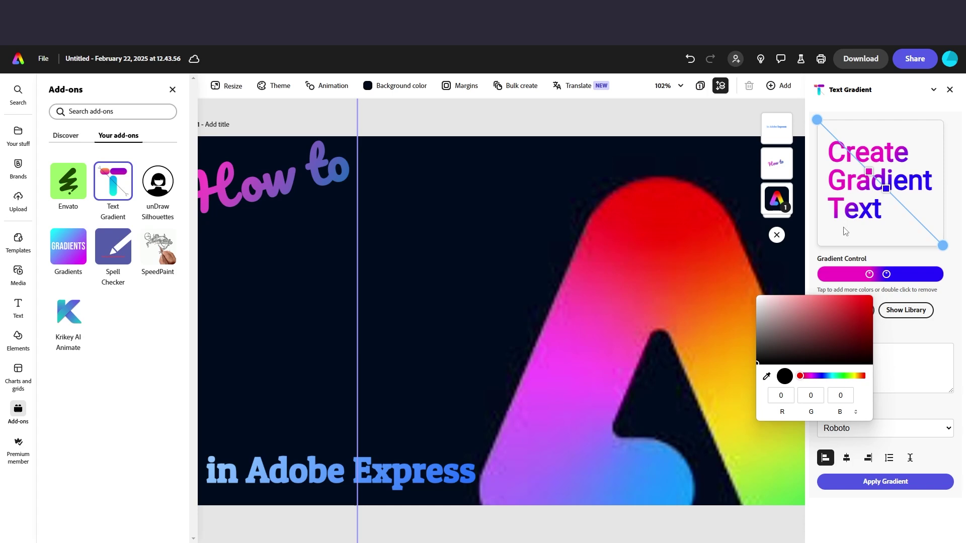
drag(886, 189, 819, 122)
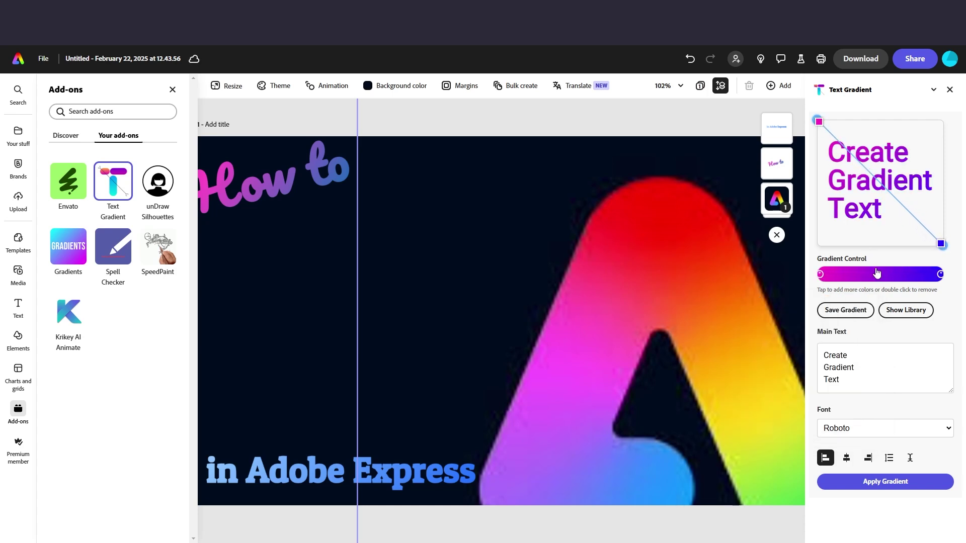
Add a middle colour stop, lighten the end colour to light blue, and fine-tune stops
click(852, 274)
drag(851, 275, 869, 273)
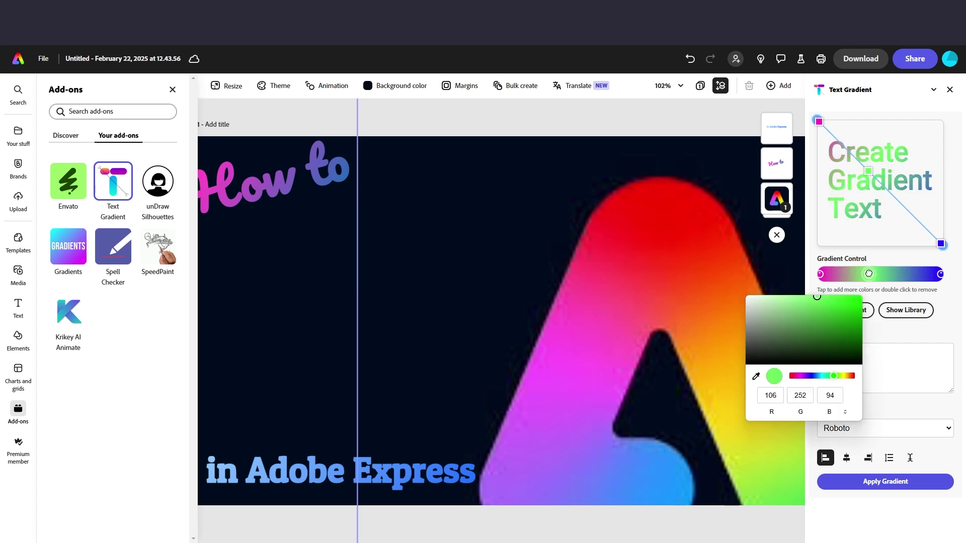
click(811, 376)
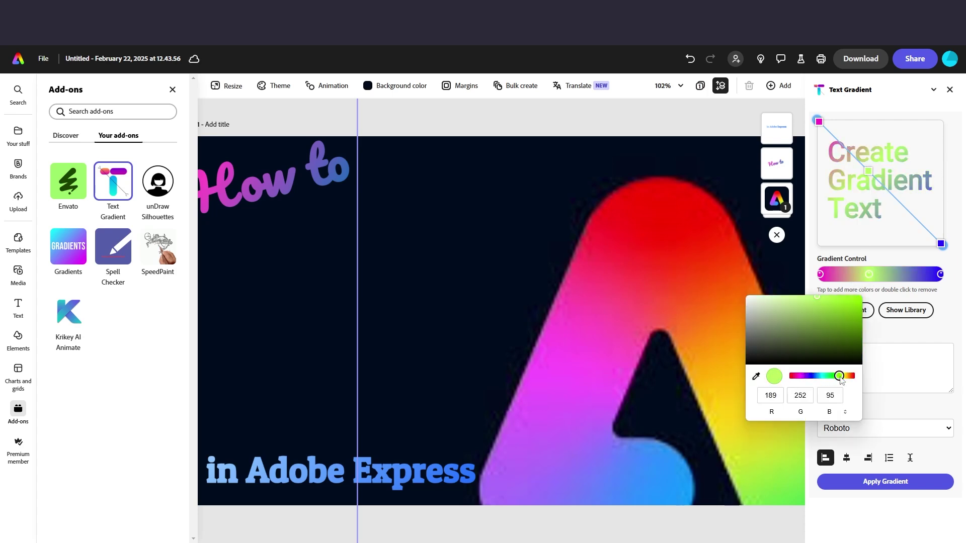
click(809, 376)
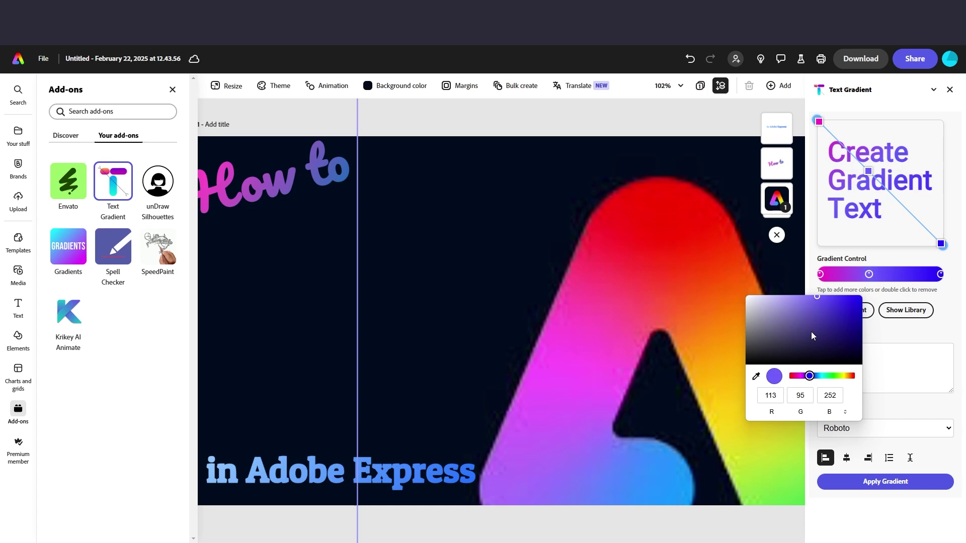
drag(811, 331, 800, 296)
drag(808, 377, 817, 378)
drag(941, 245, 906, 208)
drag(873, 180, 877, 183)
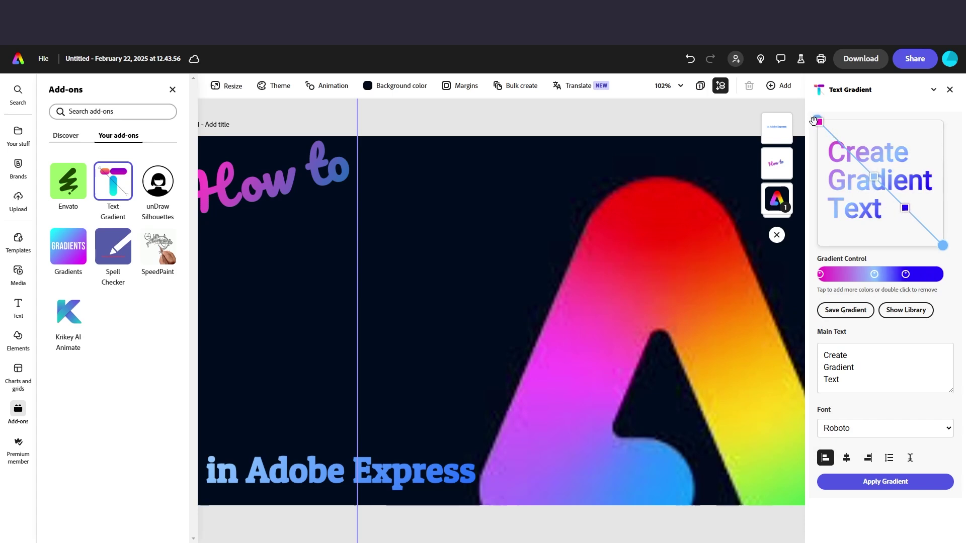
drag(819, 122, 836, 138)
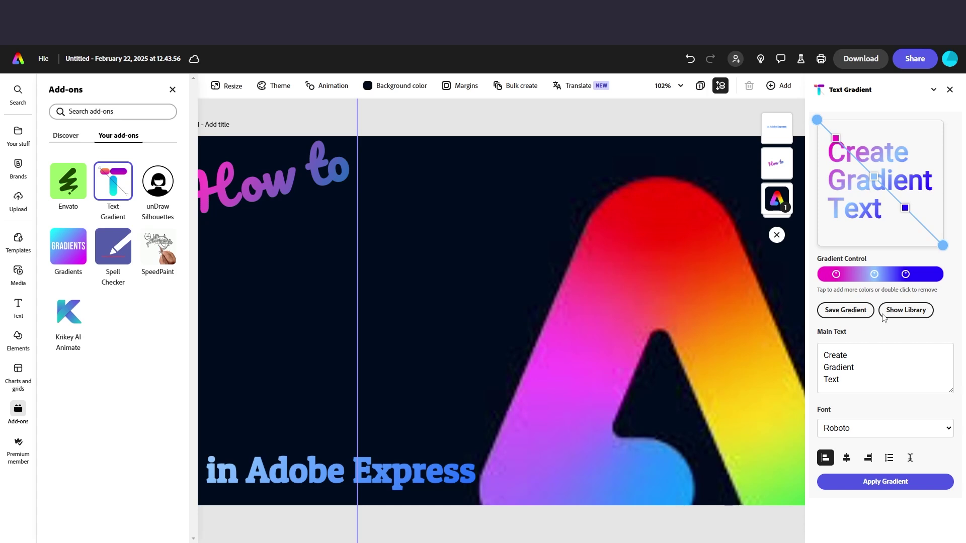
Show the saved gradients library and keep the main text on three lines
click(911, 310)
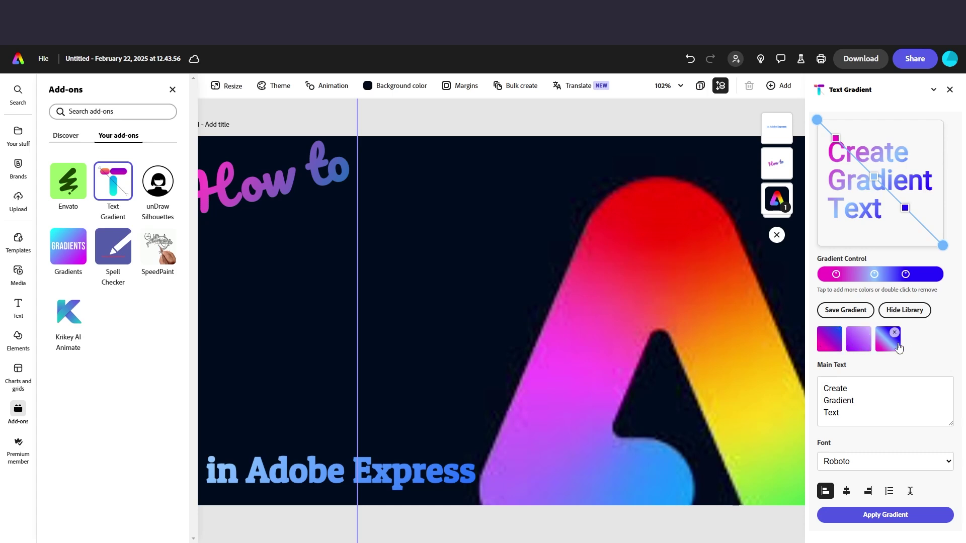
click(845, 411)
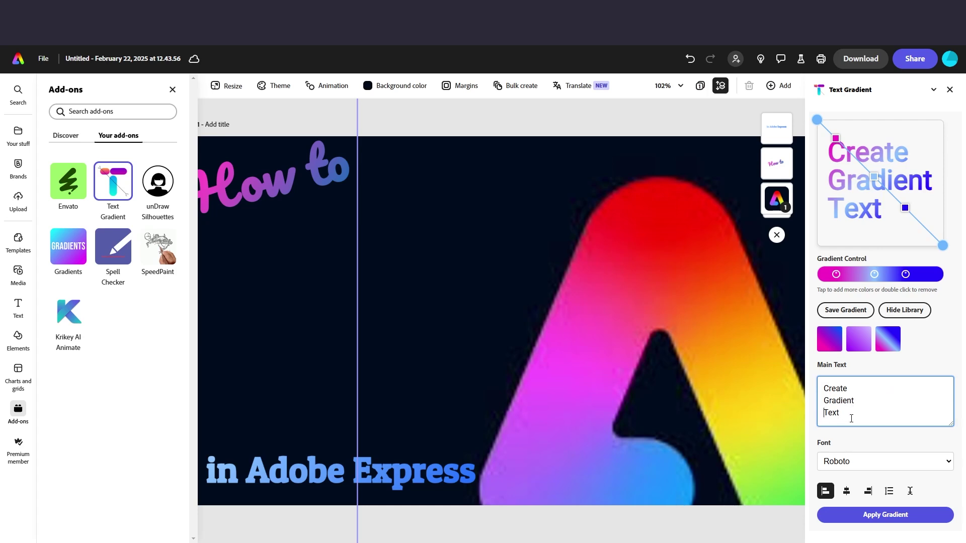
click(863, 515)
key(BackSpace)
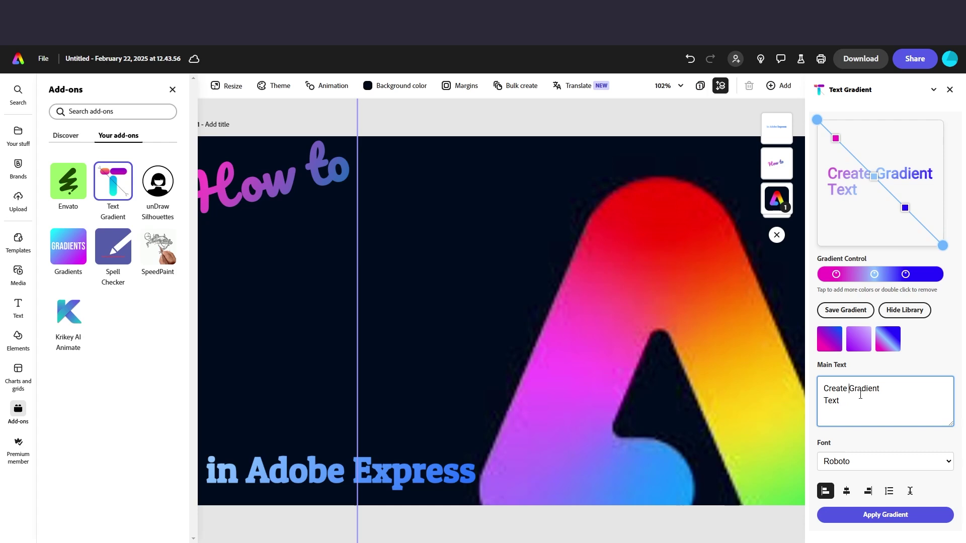
key(BackSpace)
key(Return)
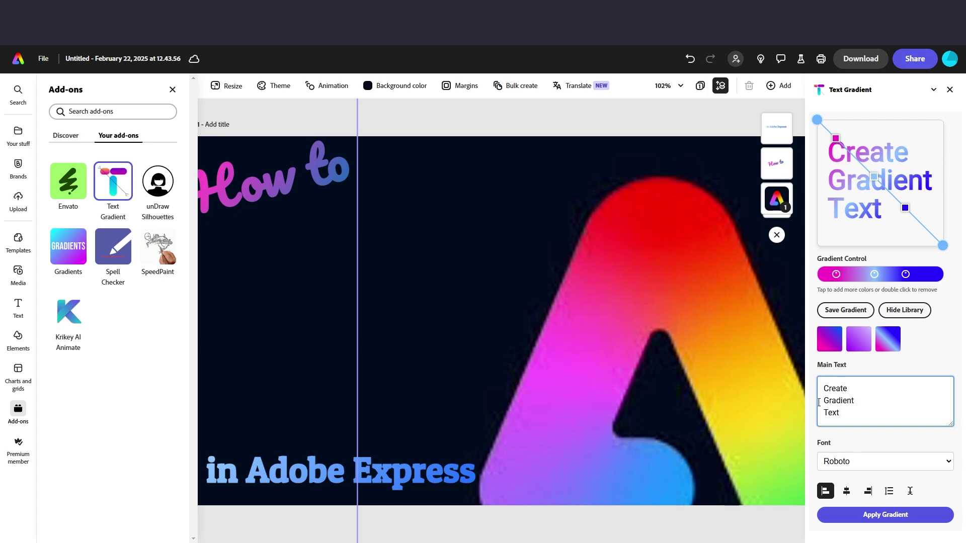
Pick Righteous from the Font list for the gradient text
click(836, 467)
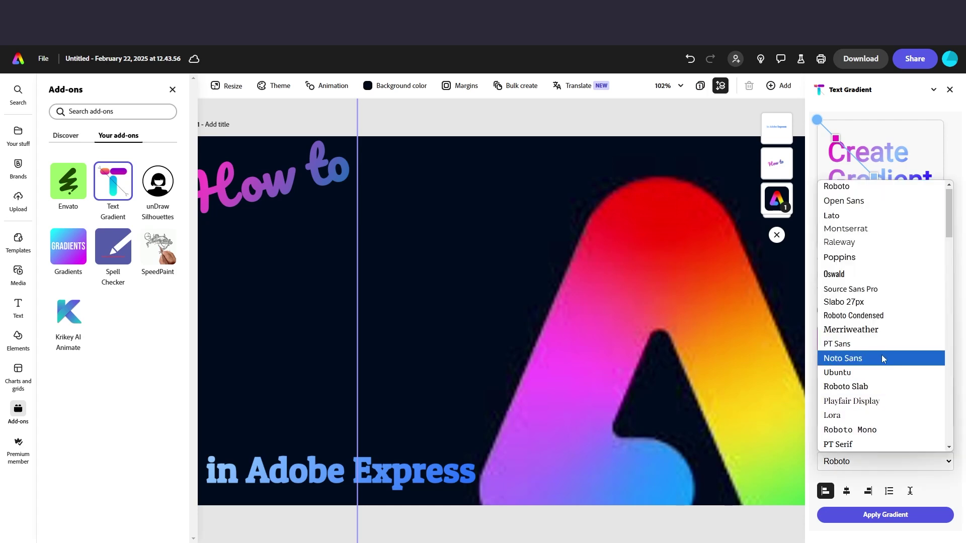
scroll(881, 355, down, 1)
scroll(882, 352, down, 1)
scroll(884, 269, up, 3)
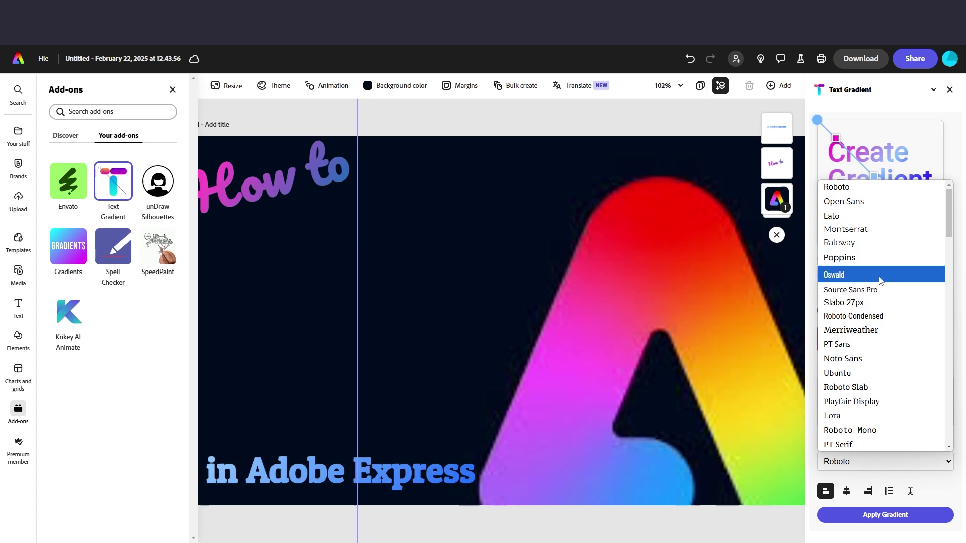
scroll(880, 280, down, 5)
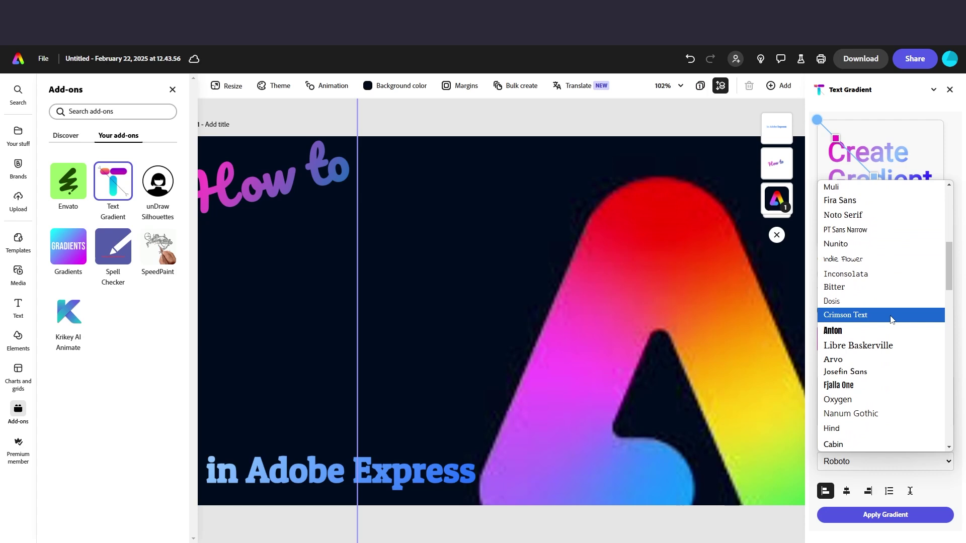
scroll(890, 322, down, 2)
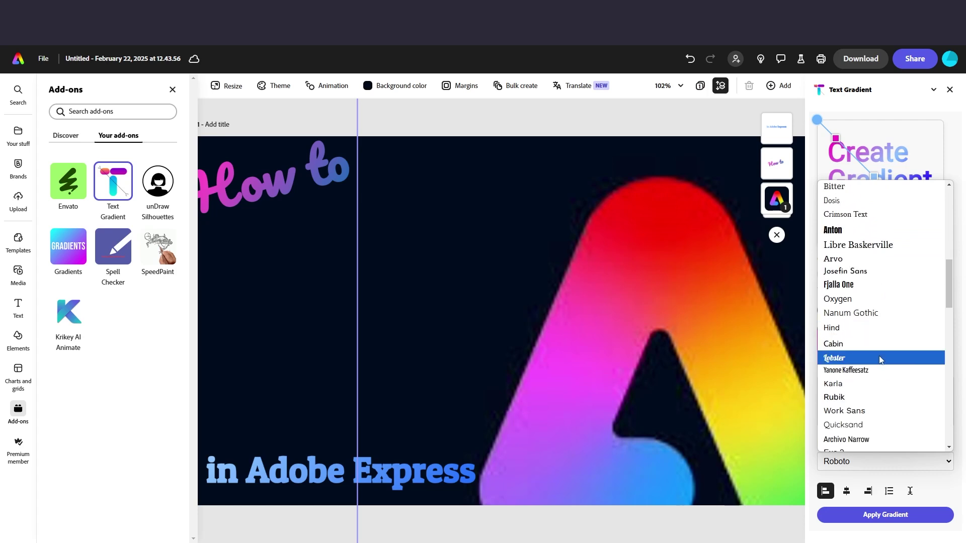
scroll(883, 352, up, 5)
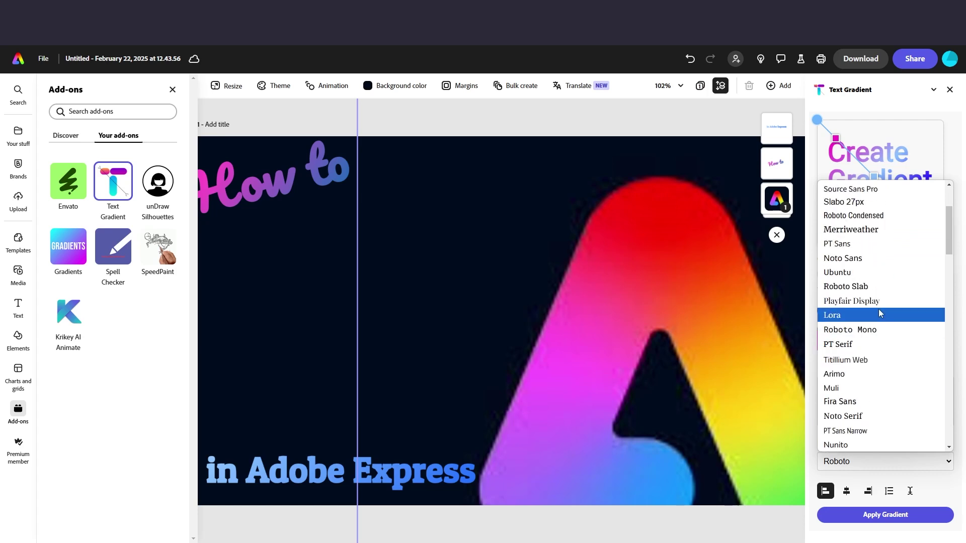
scroll(878, 309, up, 2)
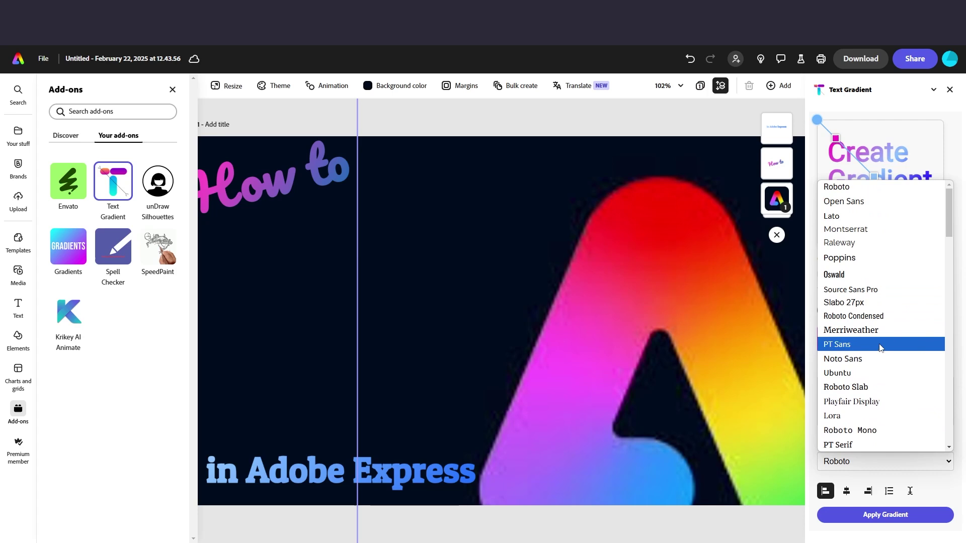
scroll(883, 375, down, 2)
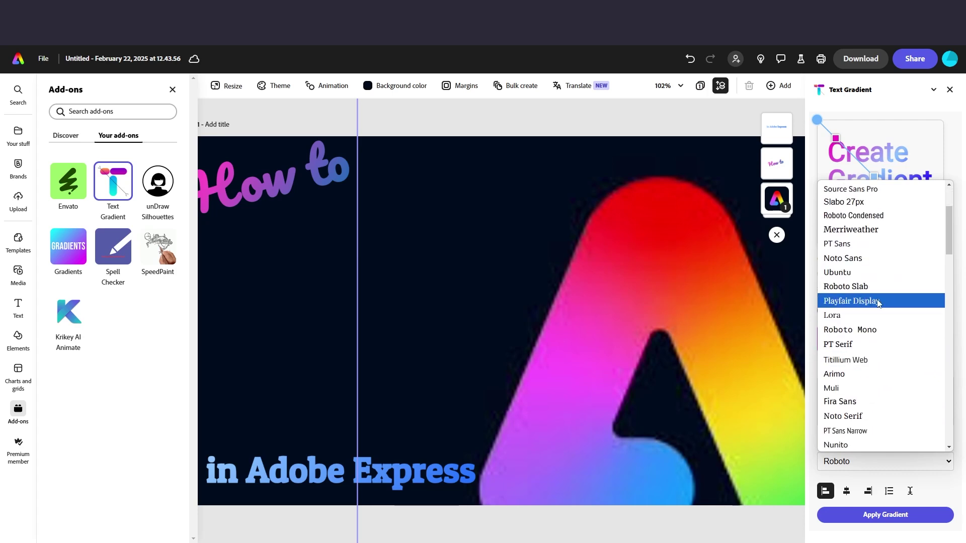
scroll(878, 339, down, 5)
scroll(877, 340, down, 10)
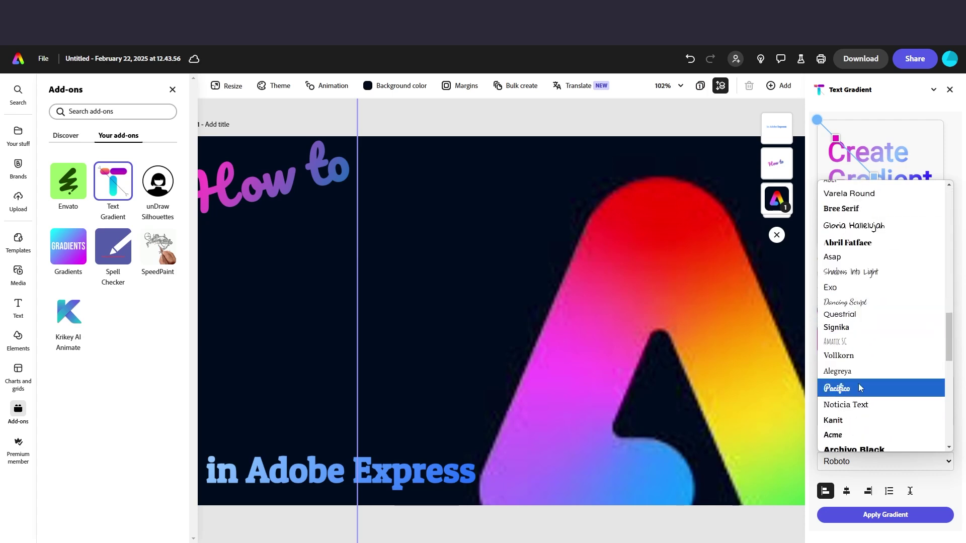
click(856, 300)
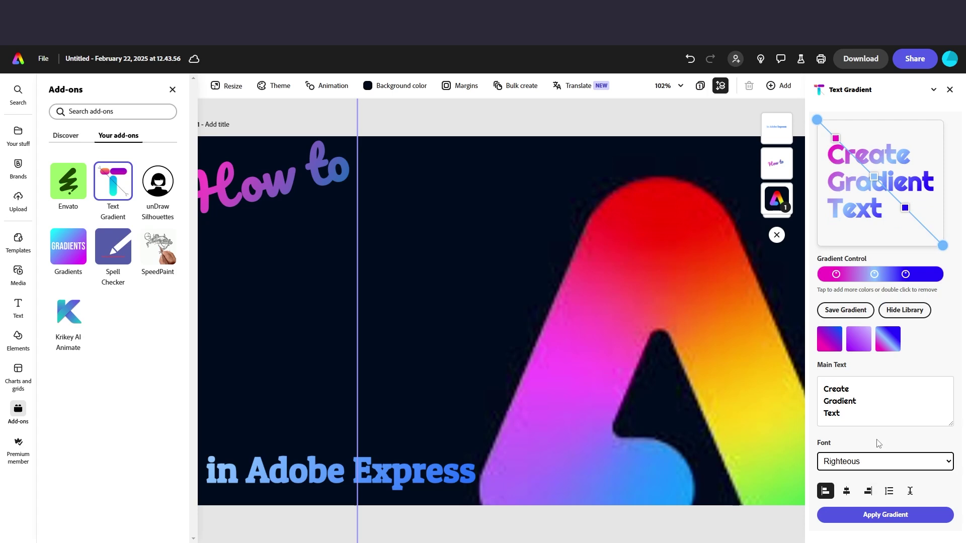
Apply the gradient, move the image left between 'How to' and 'in Adobe Express', and crop it
click(867, 516)
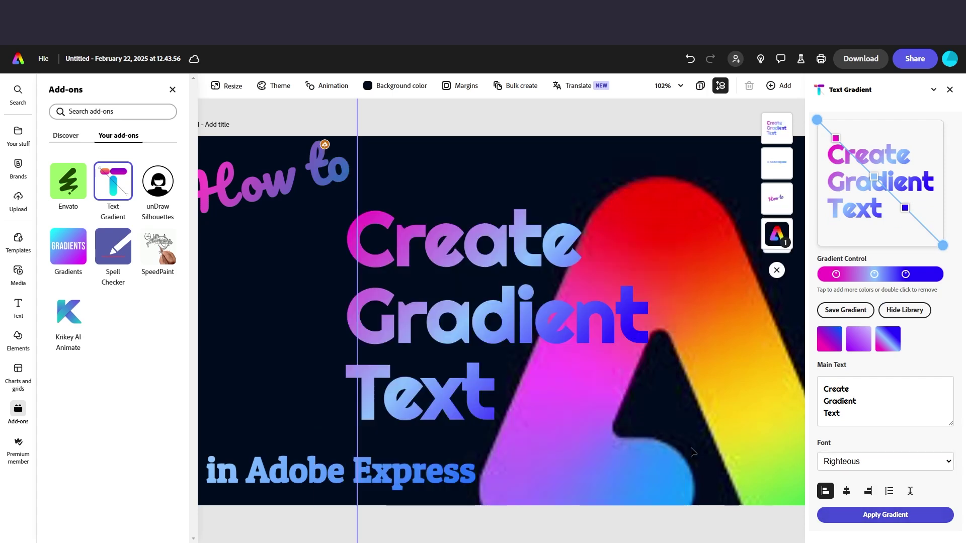
drag(548, 336, 419, 345)
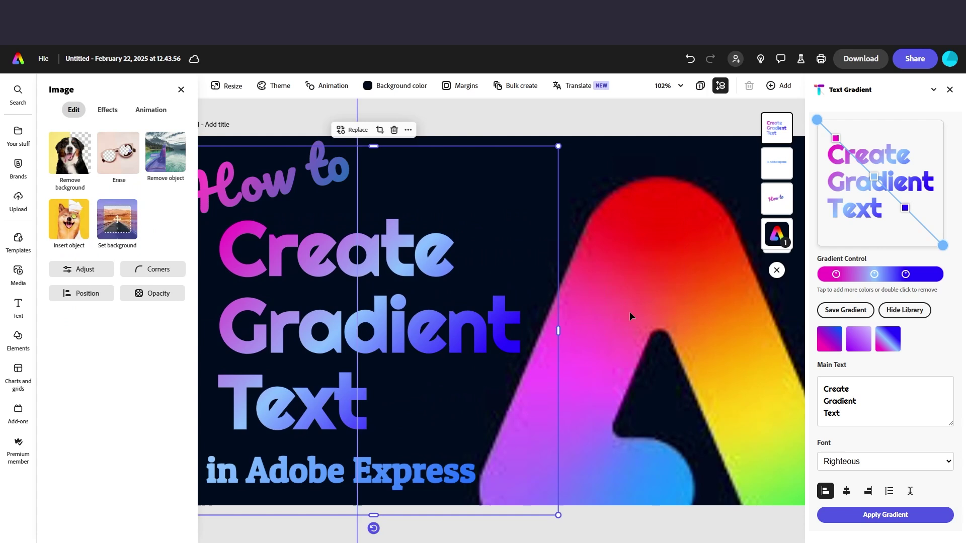
double_click(462, 366)
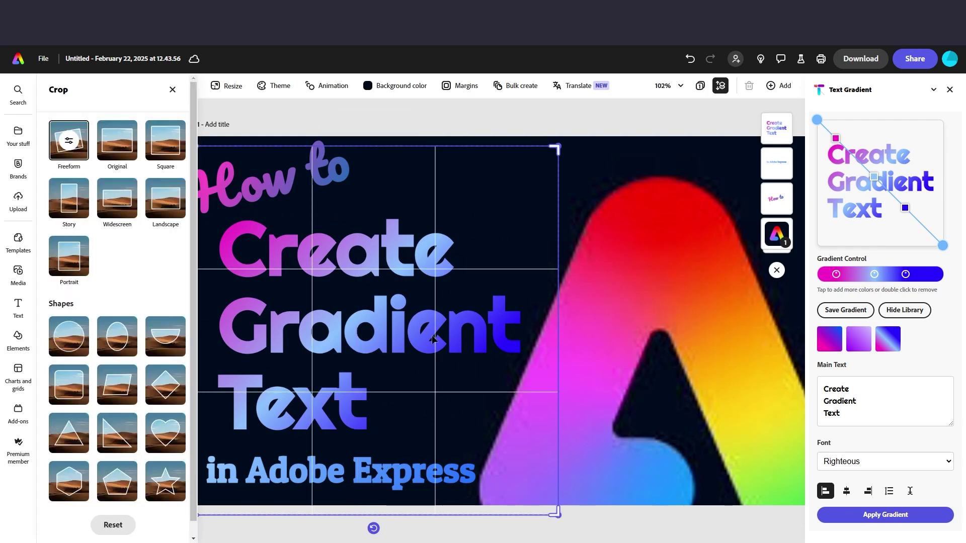
drag(433, 339, 429, 339)
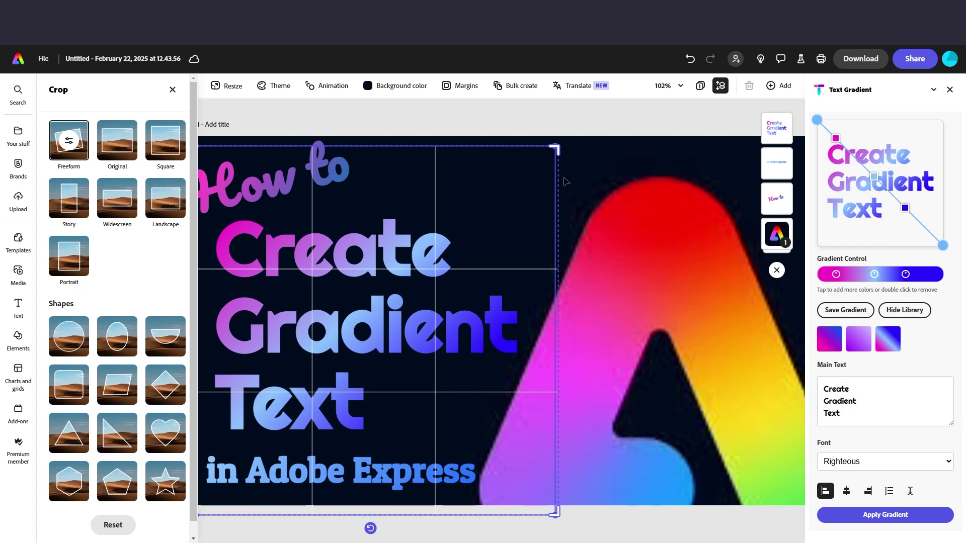
click(618, 116)
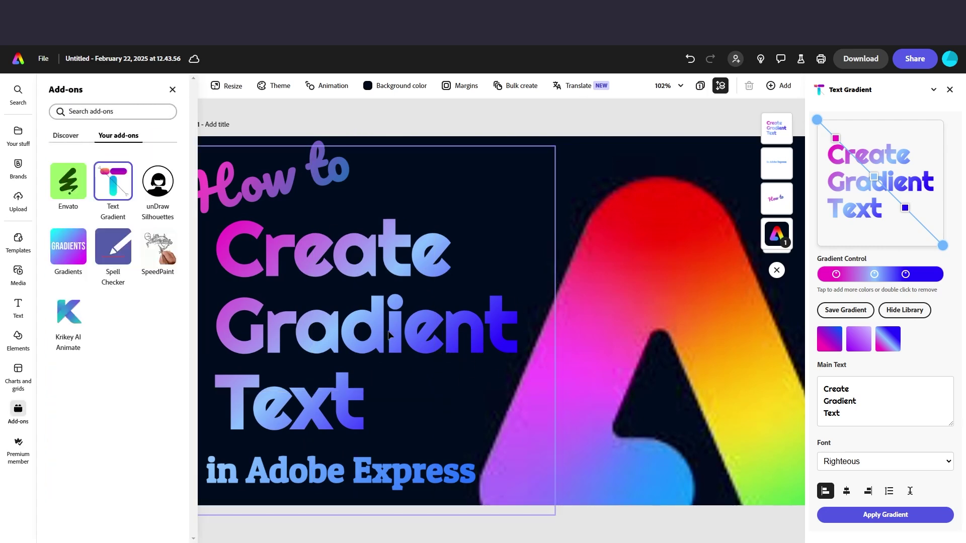
click(389, 335)
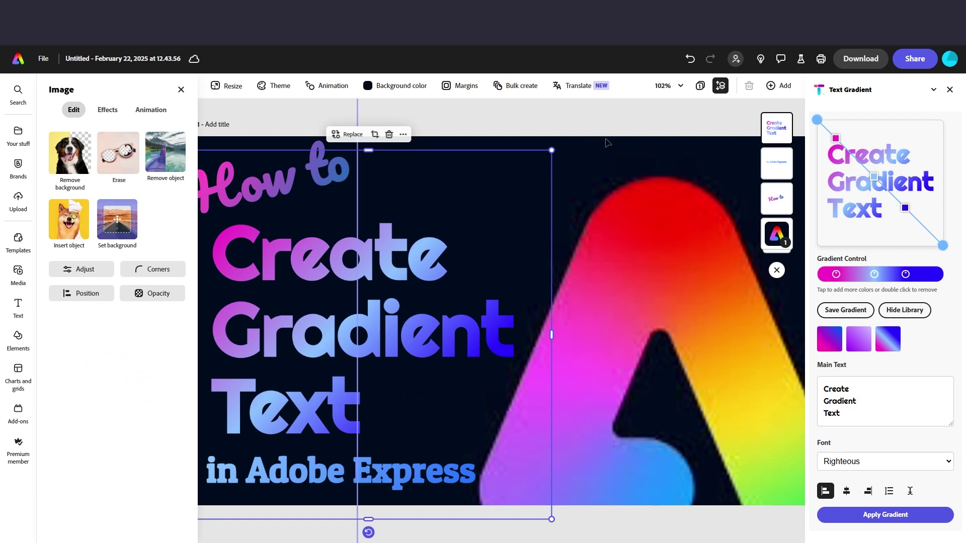
click(594, 162)
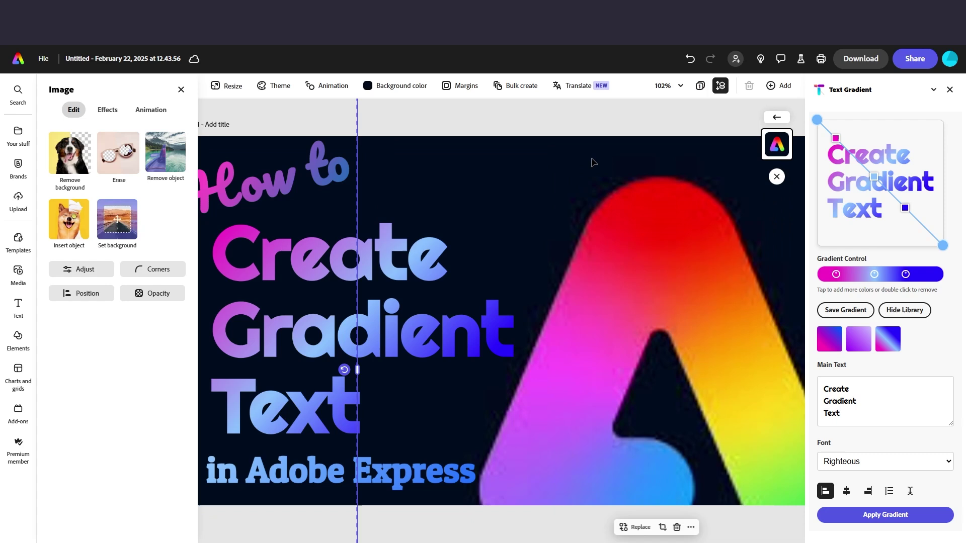